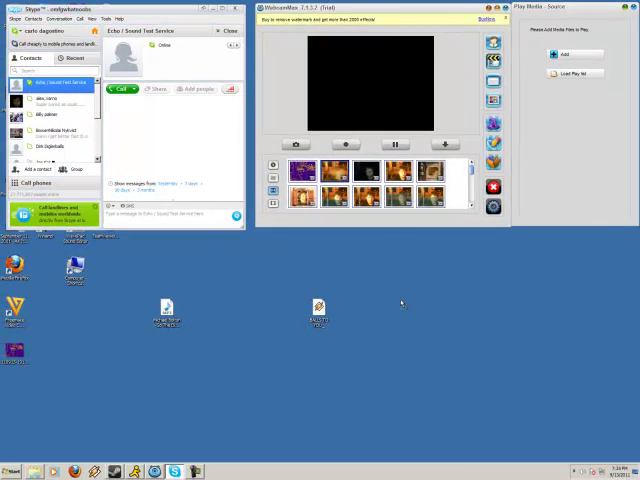
# Step: Spread the Michael Bolton MP3 and BALLS TO YOU_ icons into open desktop spots
pyautogui.moveTo(166, 310); pyautogui.dragTo(410, 312)
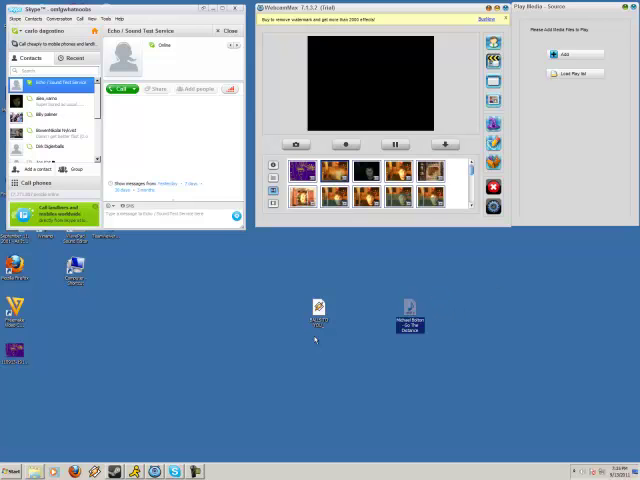
pyautogui.moveTo(318, 310); pyautogui.dragTo(240, 314)
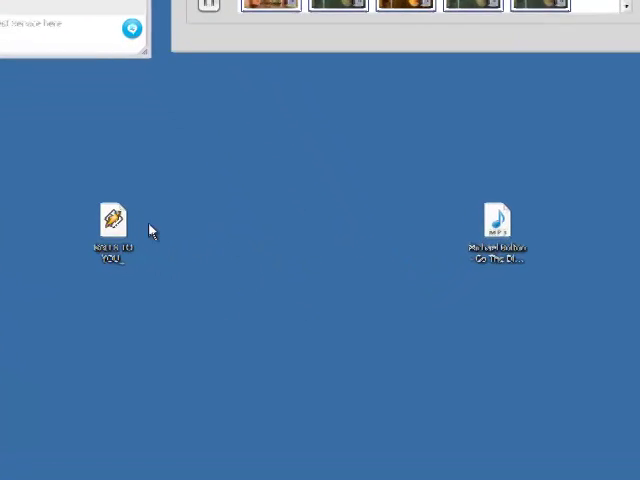
pyautogui.moveTo(109, 218); pyautogui.dragTo(172, 214)
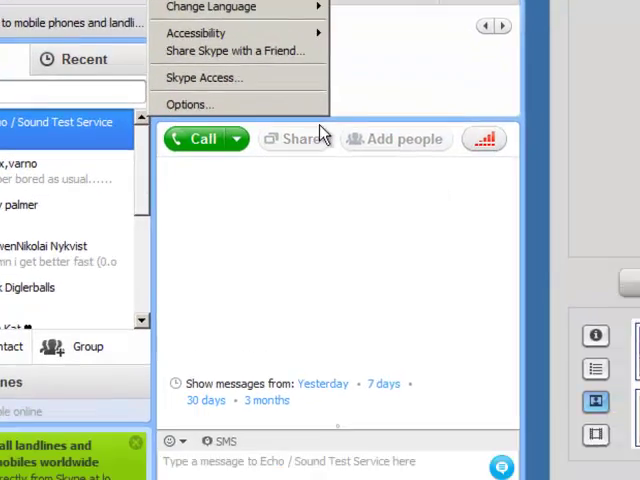
# Step: Show Skype's Video settings page with the Microsoft LifeCam HD-5000 preview
pyautogui.click(283, 190)
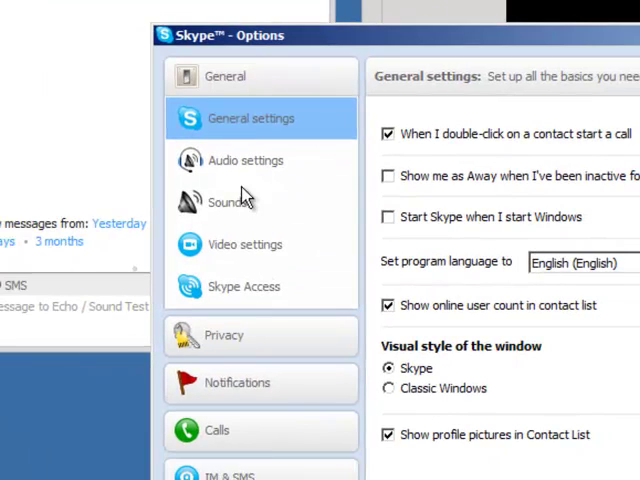
pyautogui.click(244, 252)
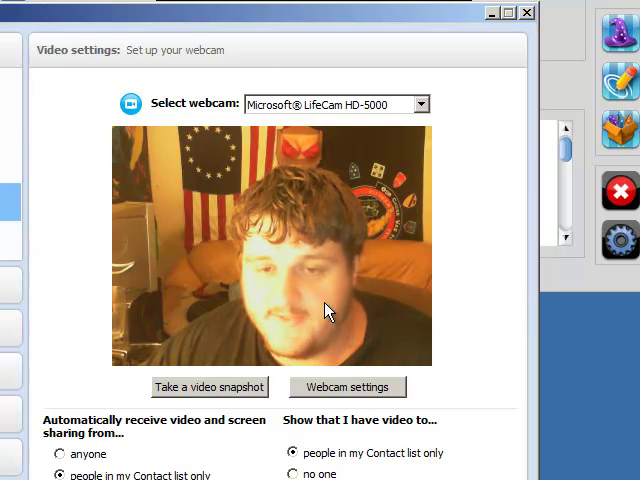
# Step: Select WebcamMax Capture Fast as Skype's webcam, with Video settings repositioned beside WebcamMax
pyautogui.click(368, 106)
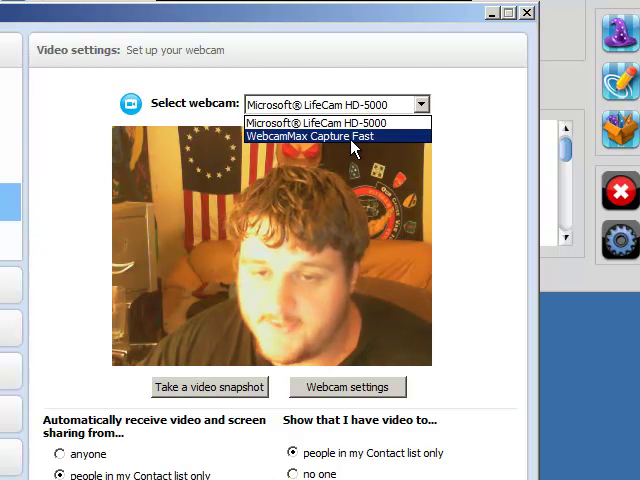
pyautogui.click(352, 140)
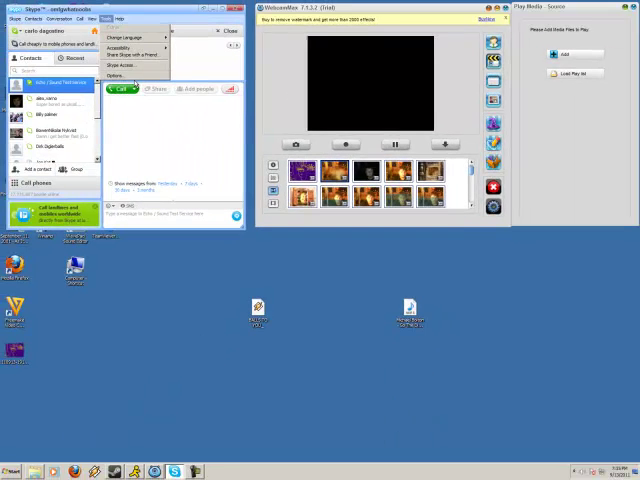
pyautogui.click(131, 80)
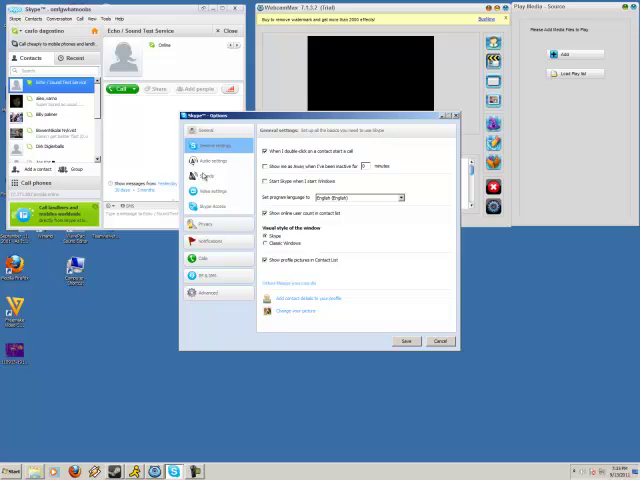
pyautogui.click(210, 192)
pyautogui.moveTo(341, 112); pyautogui.dragTo(147, 42)
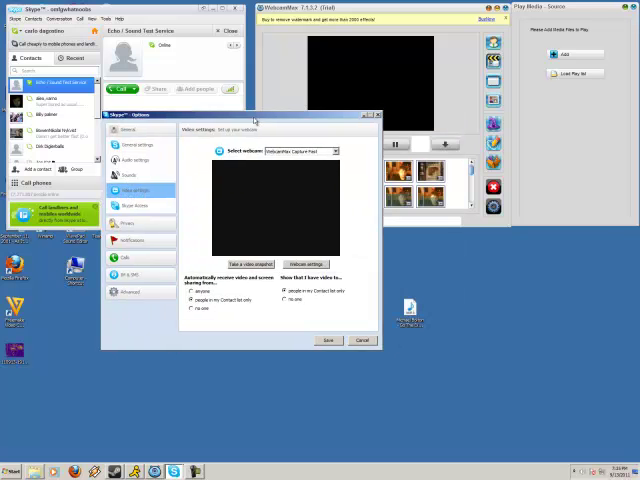
pyautogui.click(378, 9)
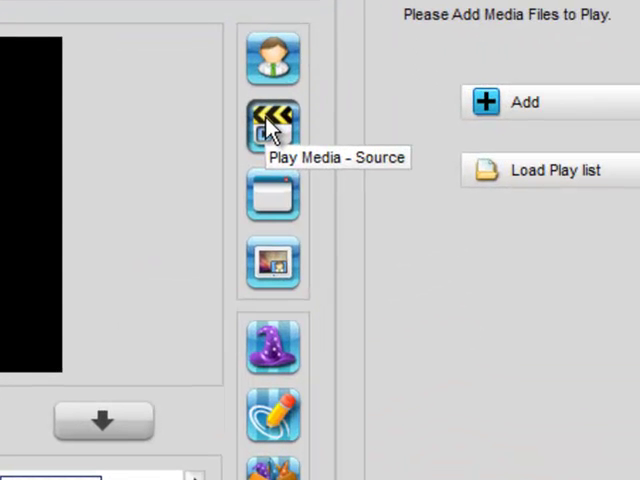
# Step: Set WebcamMax's source to Play Media and select the BALLS TO YOU_ clip on the desktop
pyautogui.click(270, 128)
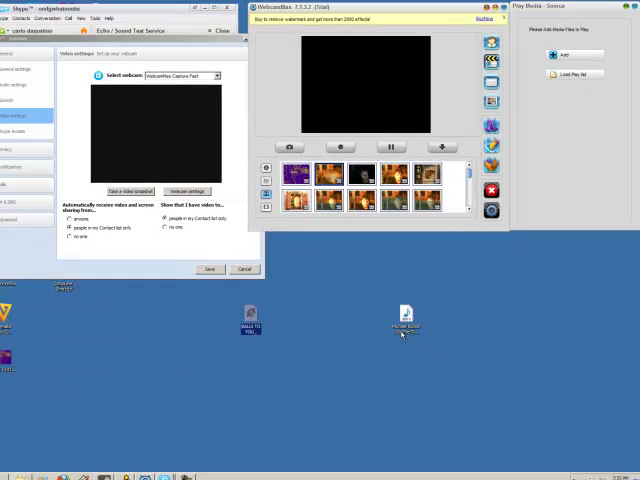
pyautogui.click(414, 318)
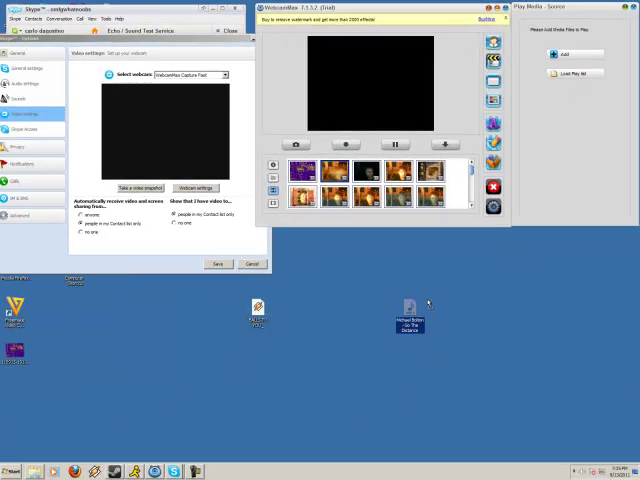
pyautogui.click(258, 310)
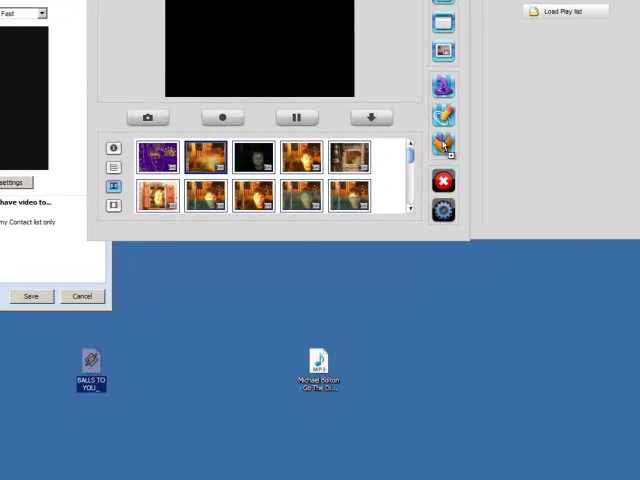
# Step: Drop the BALLS TO YOU_ clip onto the Play Media playlist and play it as media files
pyautogui.moveTo(445, 148); pyautogui.dragTo(557, 43)
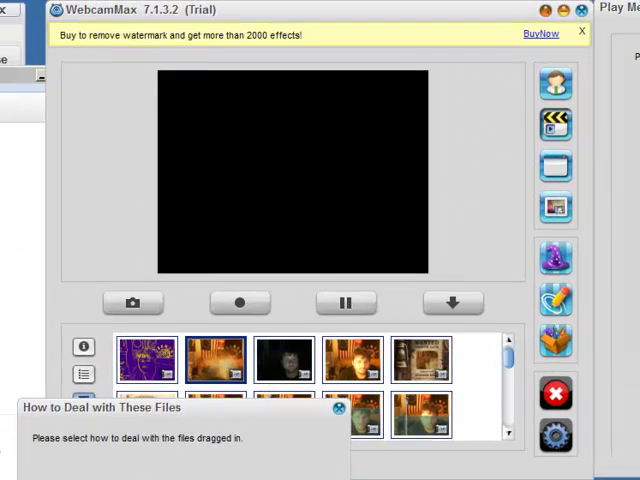
pyautogui.click(381, 458)
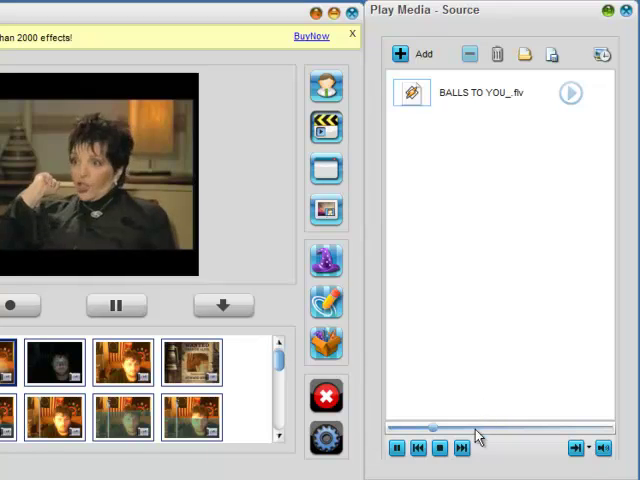
# Step: Seek through the BALLS TO YOU_ clip on the Play Media seek bar, then stop playback
pyautogui.click(458, 448)
pyautogui.click(440, 448)
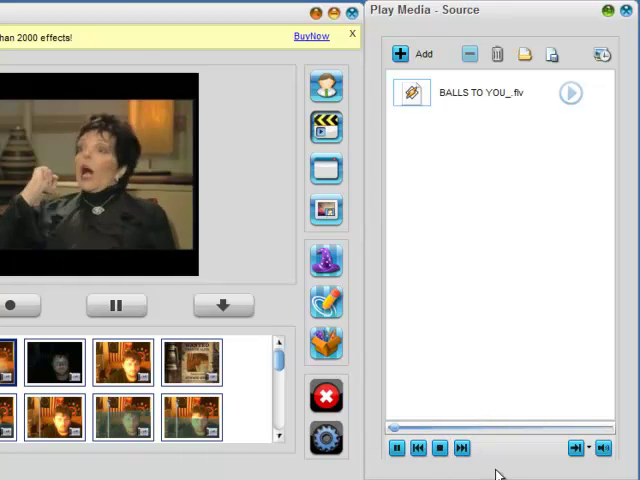
pyautogui.click(443, 450)
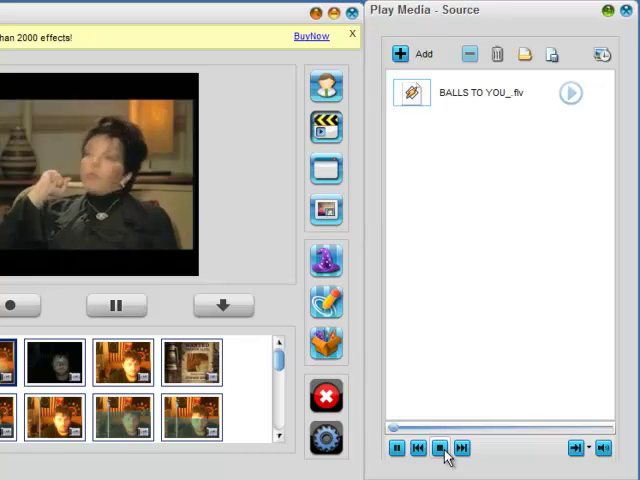